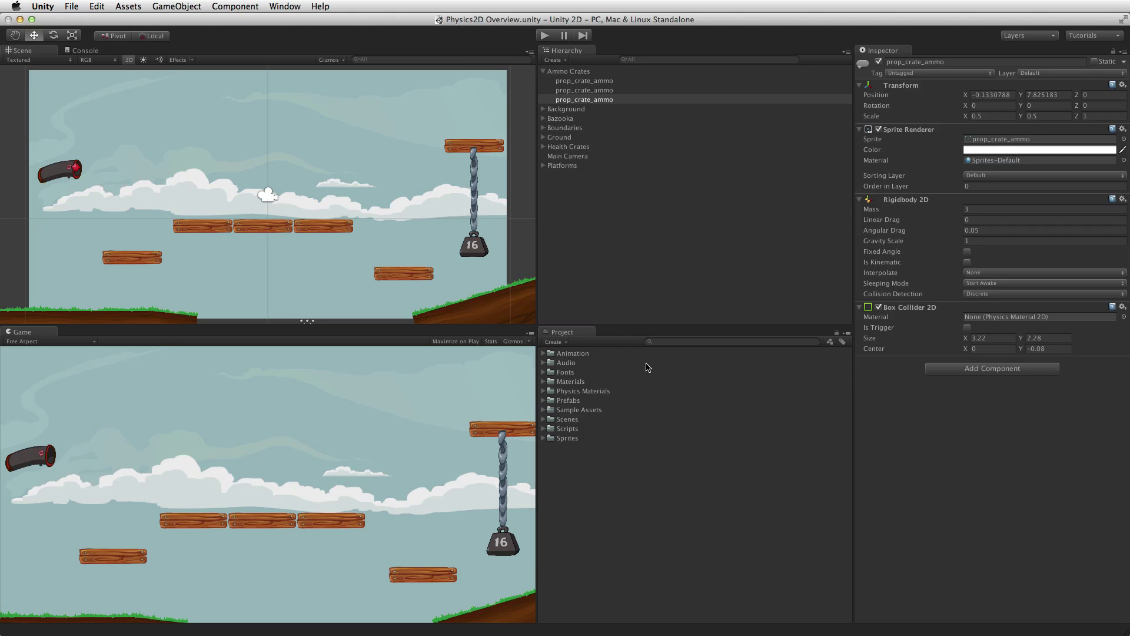
Step: Play the Physics2D Overview demo scene with its bombs, crates and rockets, then stop it
key(super+p)
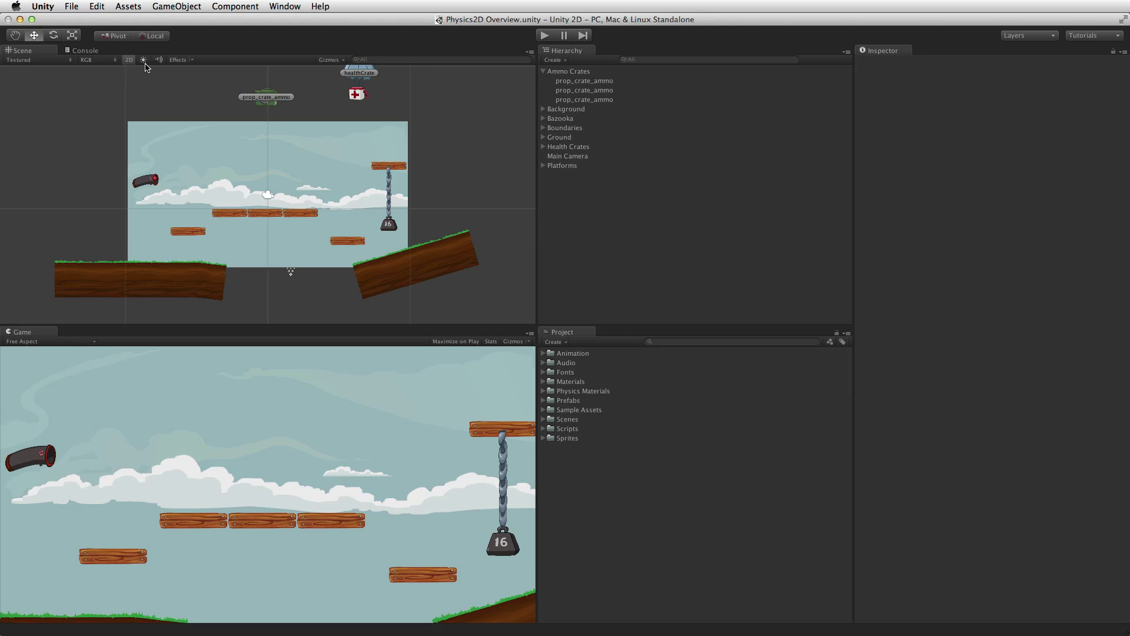
Step: Run the game while switching the Scene view between 3D perspective and flat 2D, then stop
click(129, 60)
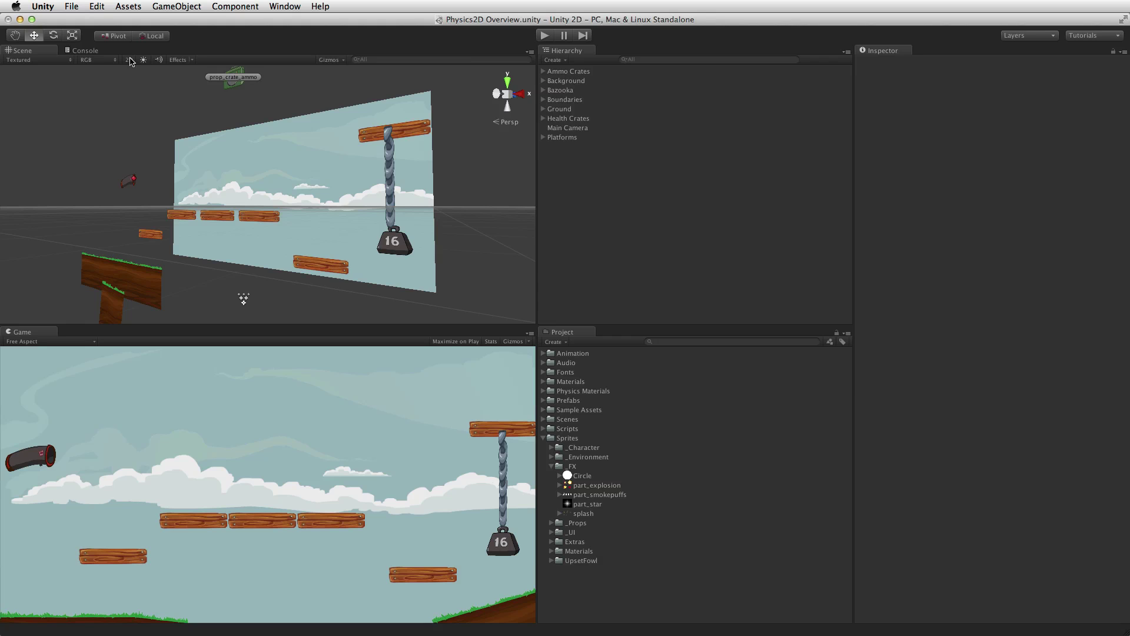
click(129, 60)
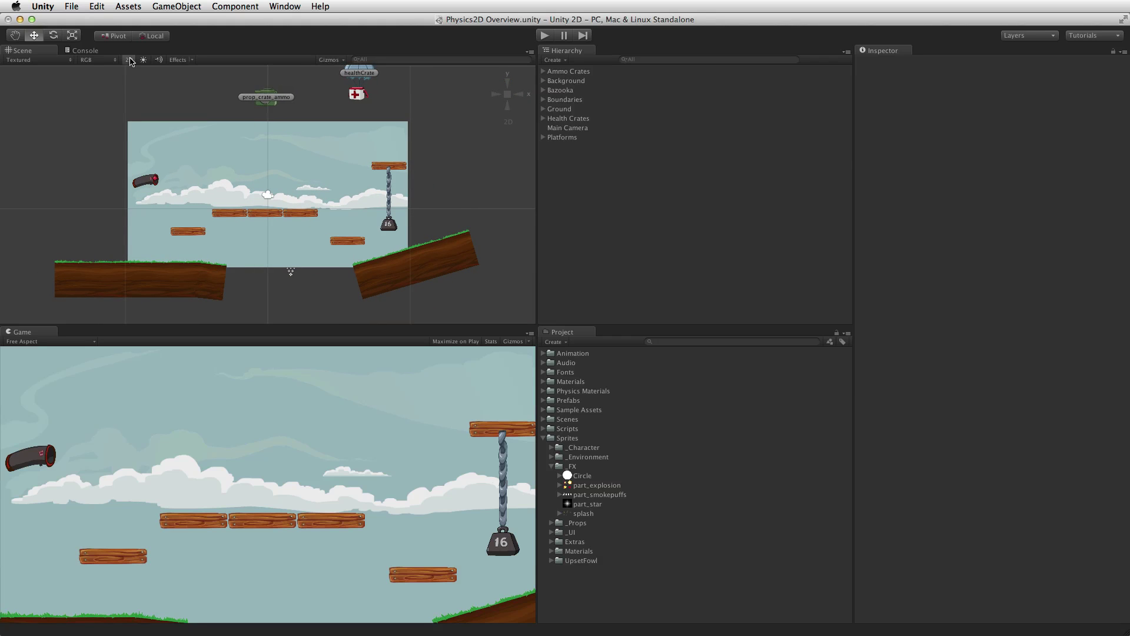
key(super+p)
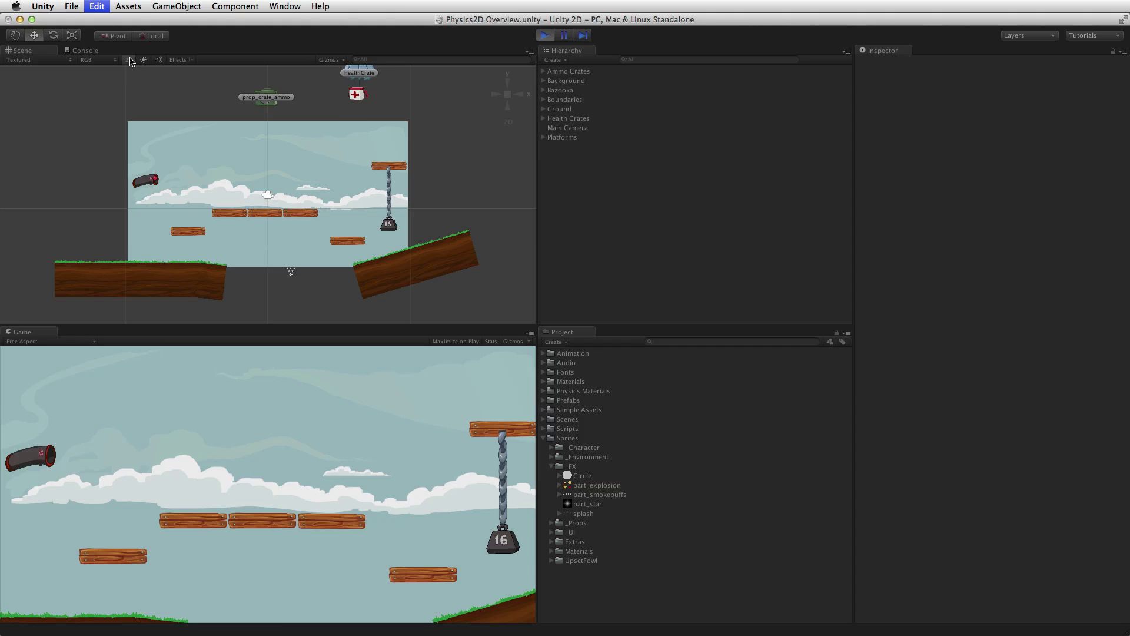
click(129, 60)
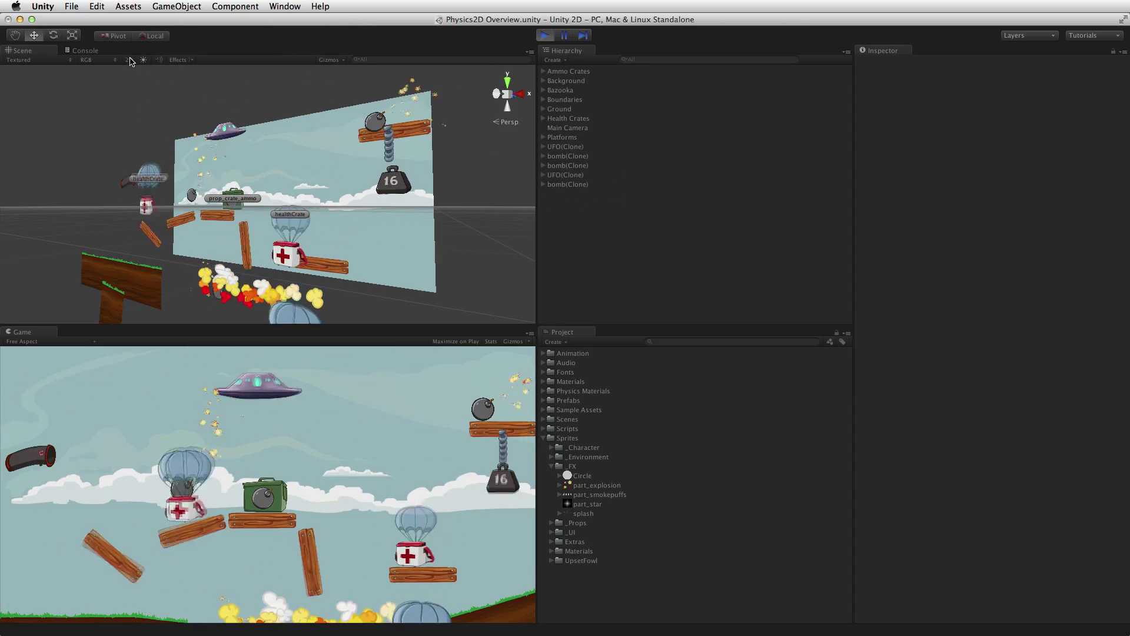
click(128, 60)
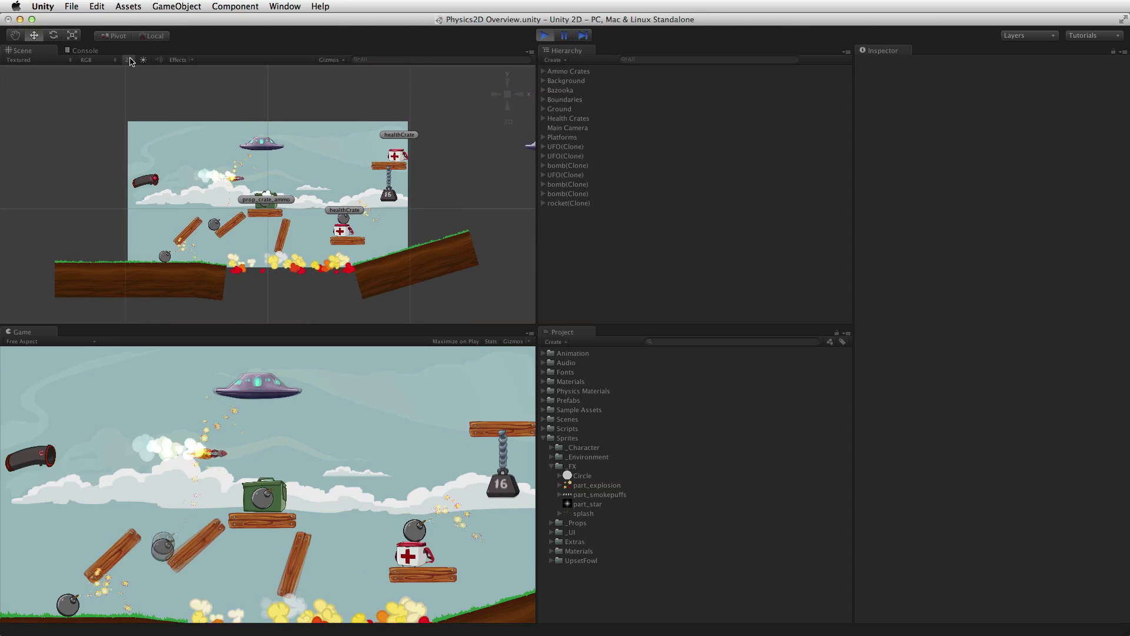
key(super+p)
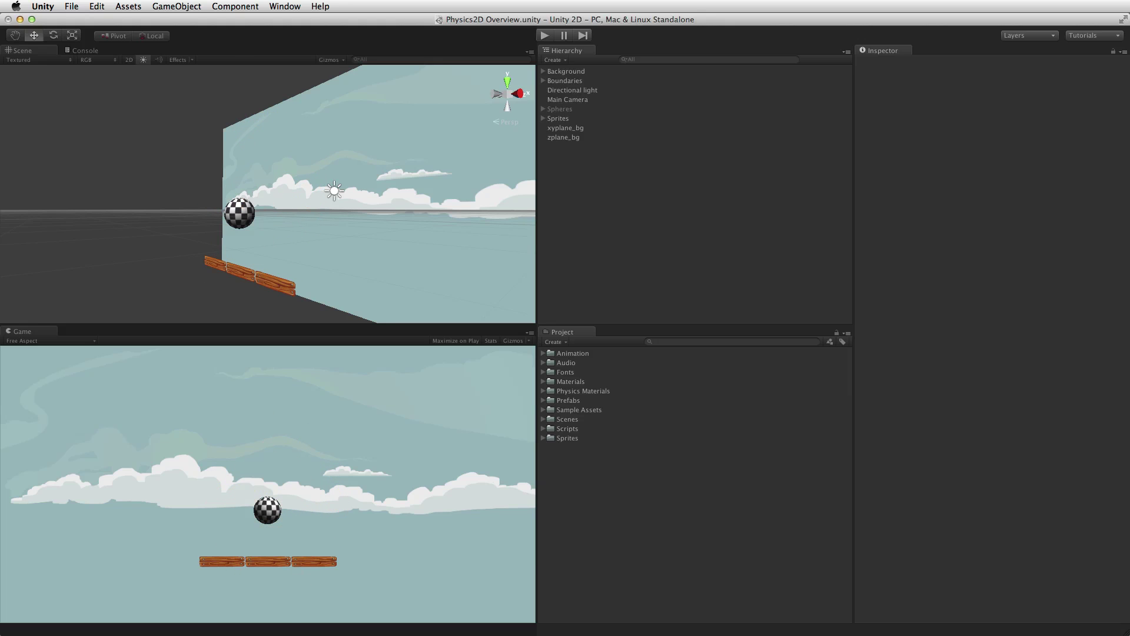
Step: Flatten the Scene view to 2D with the 2 key, then return it to 3D perspective
key(2)
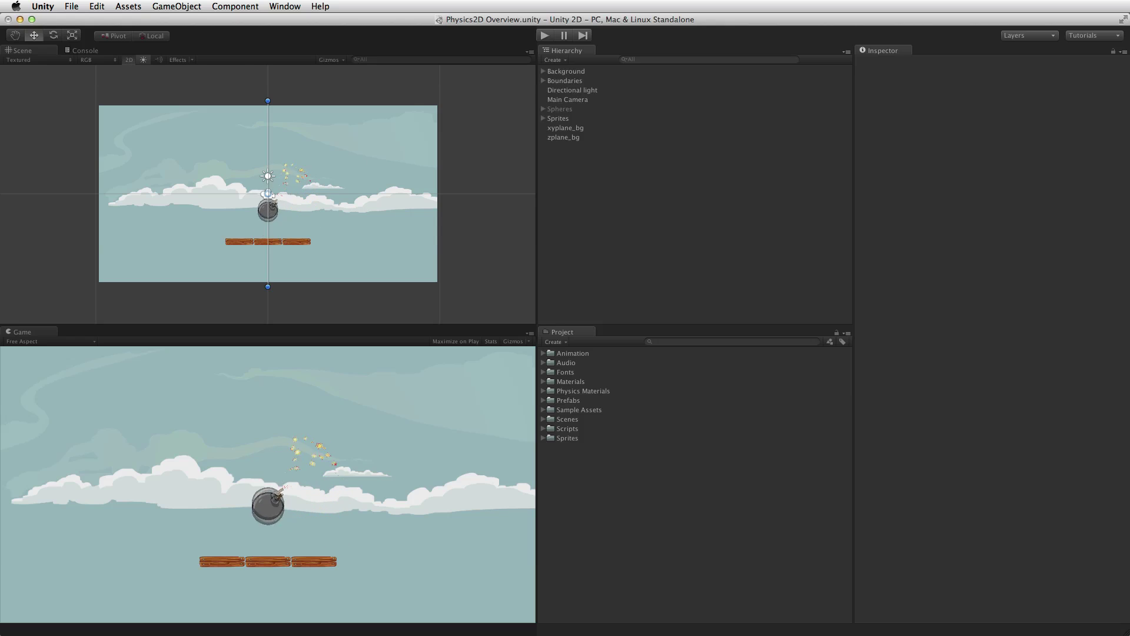
key(2)
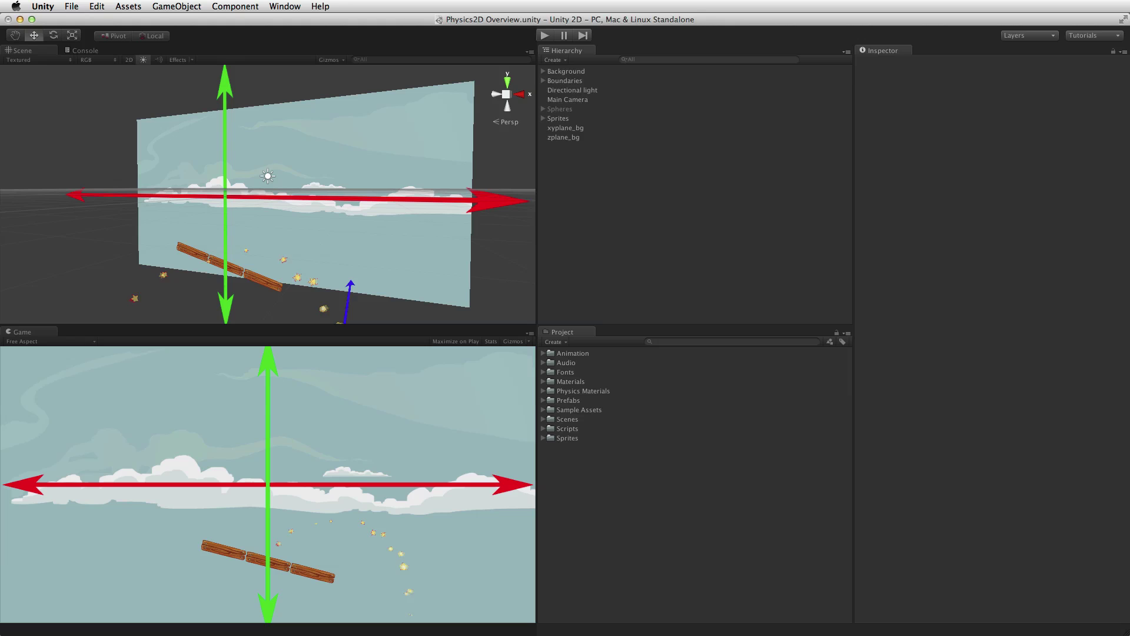
Step: In perspective, push the bomb back along the blue Z axis, then return the view to 2D
click(128, 59)
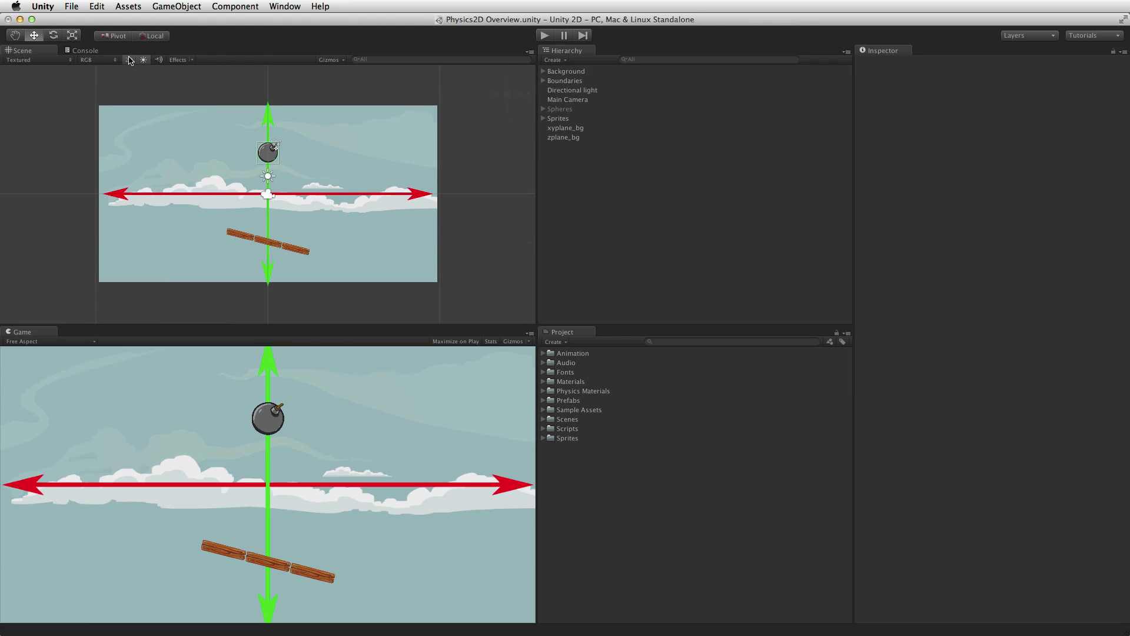
click(129, 60)
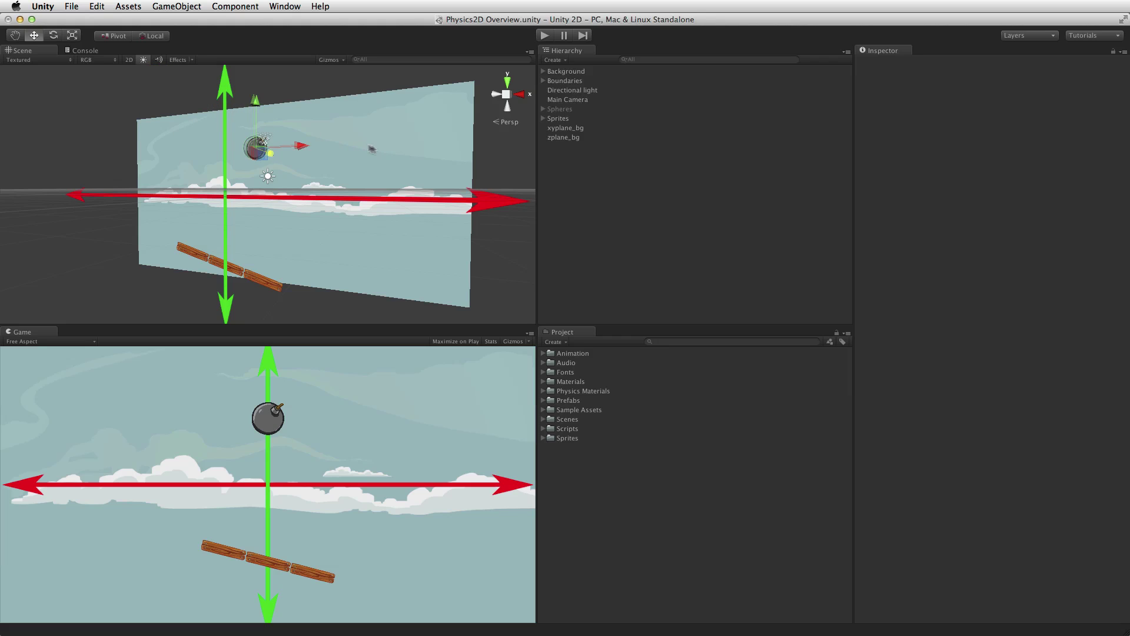
drag(305, 149, 218, 143)
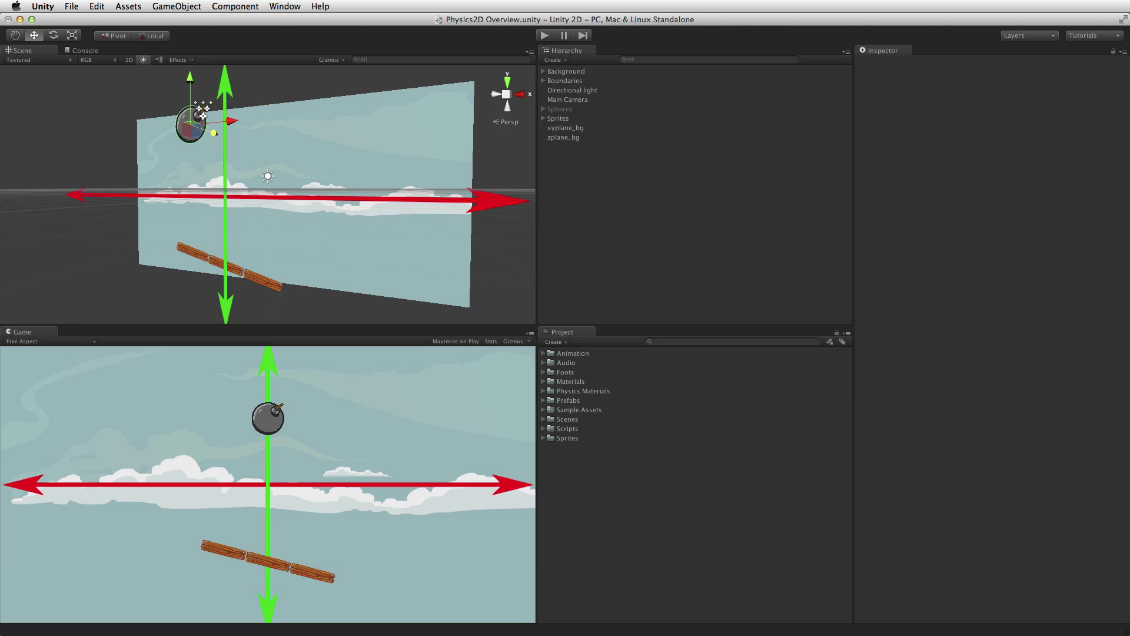
click(252, 190)
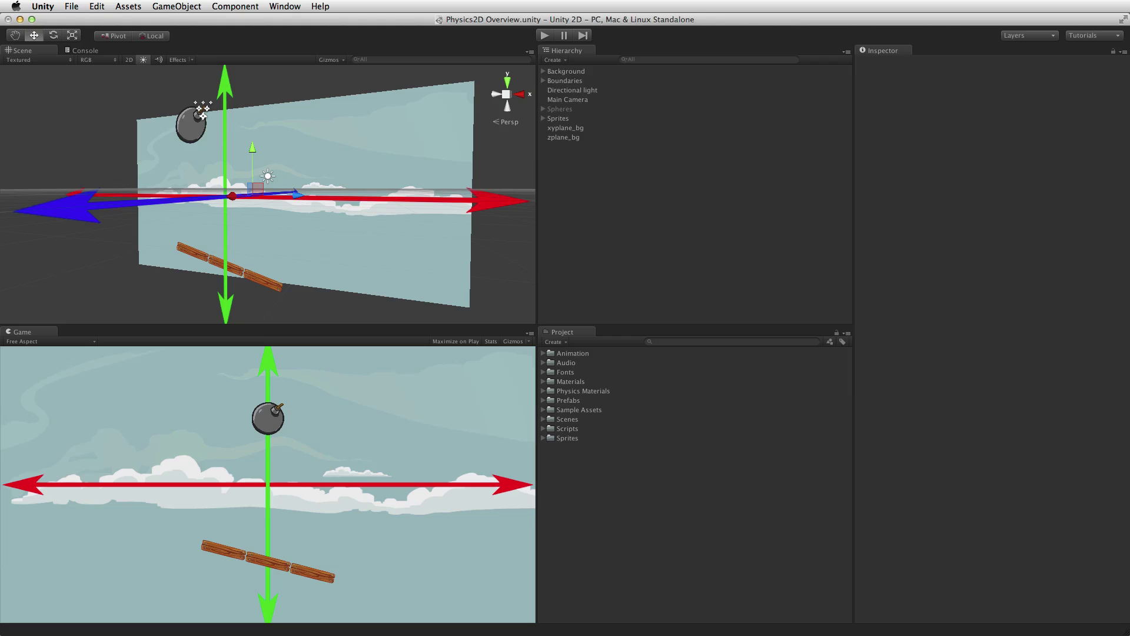
click(129, 60)
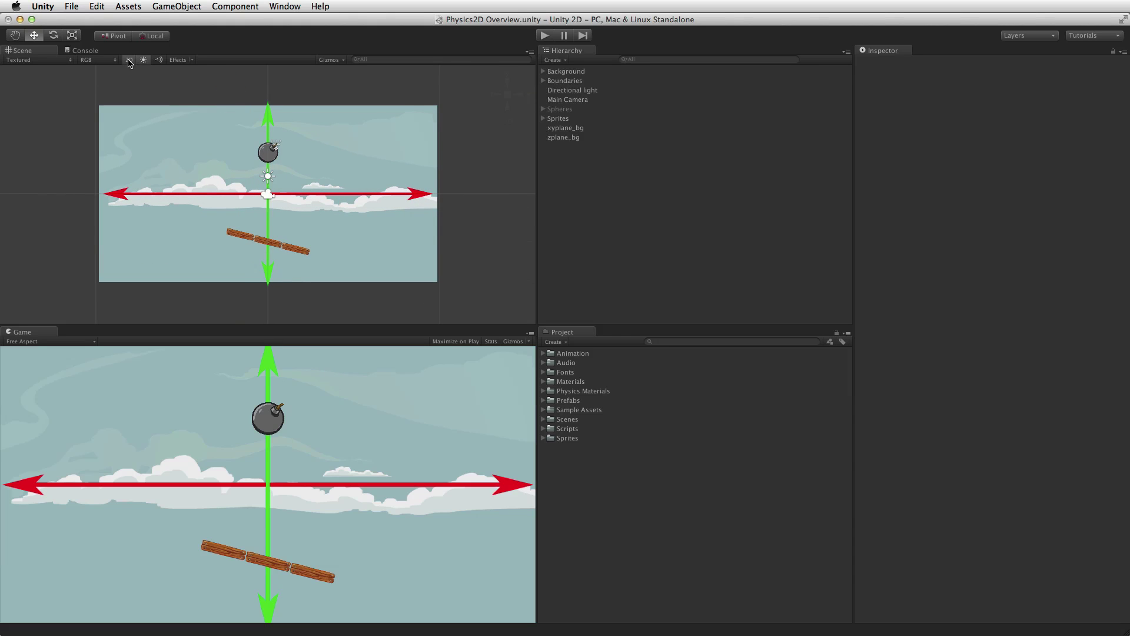
Step: Show the Physics 2D project settings: gravity X 0, Y -30 and the layer collision matrix
click(98, 6)
mouse_move(118, 259)
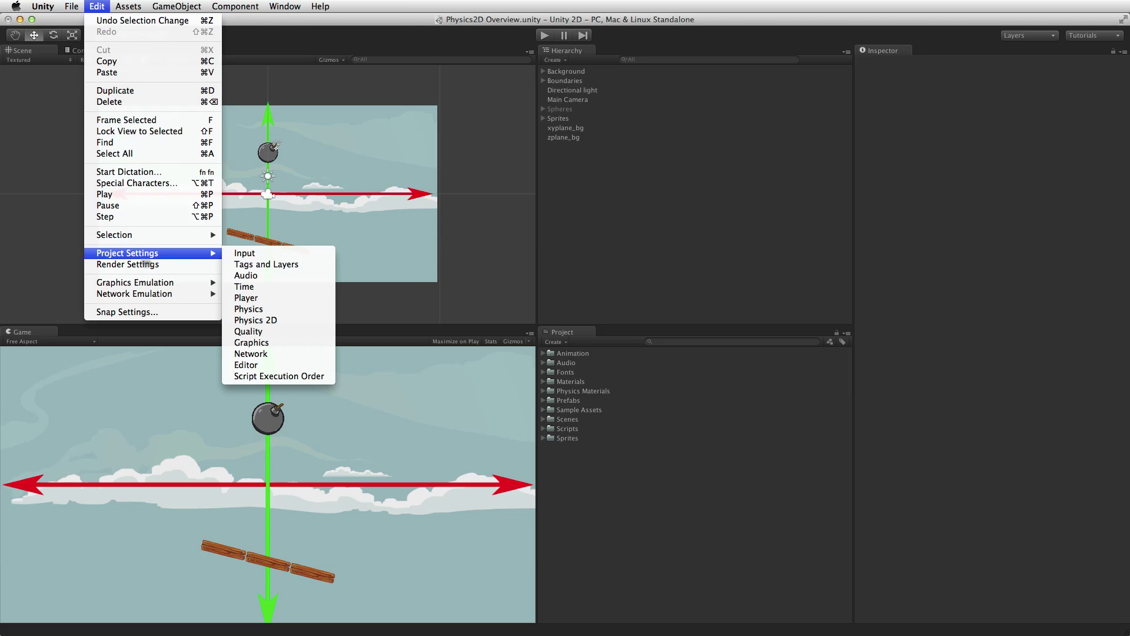
click(313, 323)
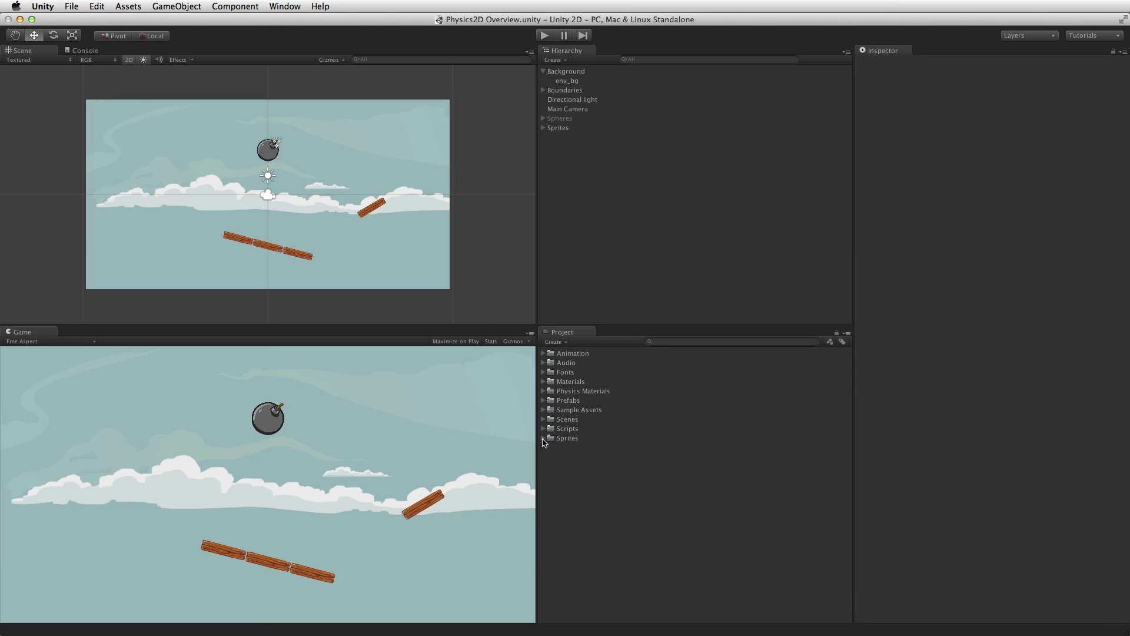
click(543, 438)
drag(585, 531, 371, 133)
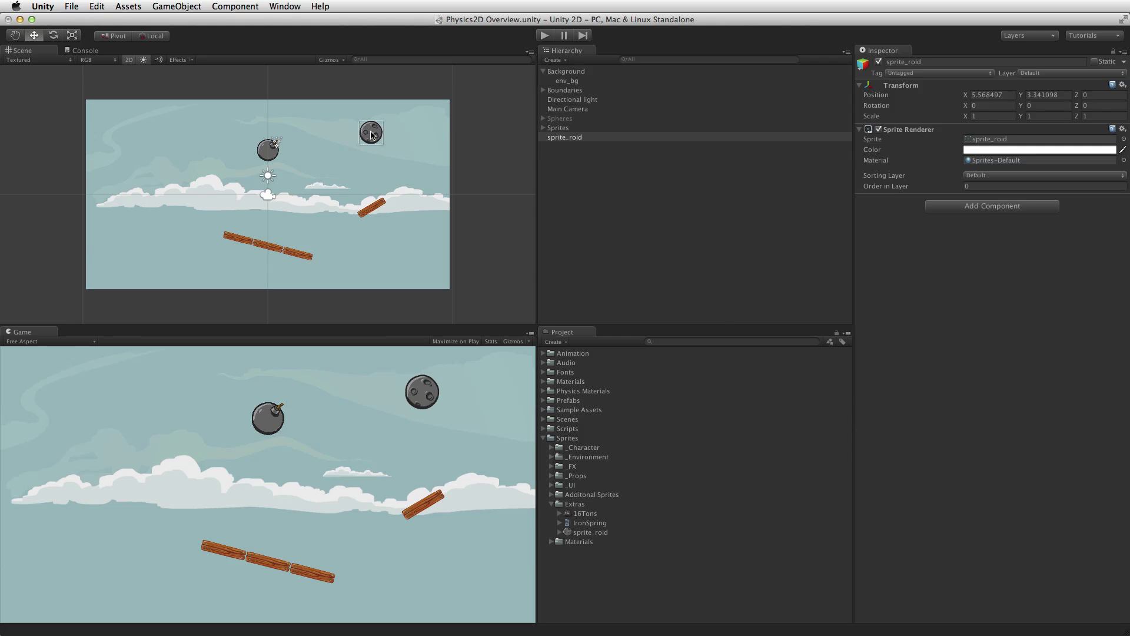
click(964, 210)
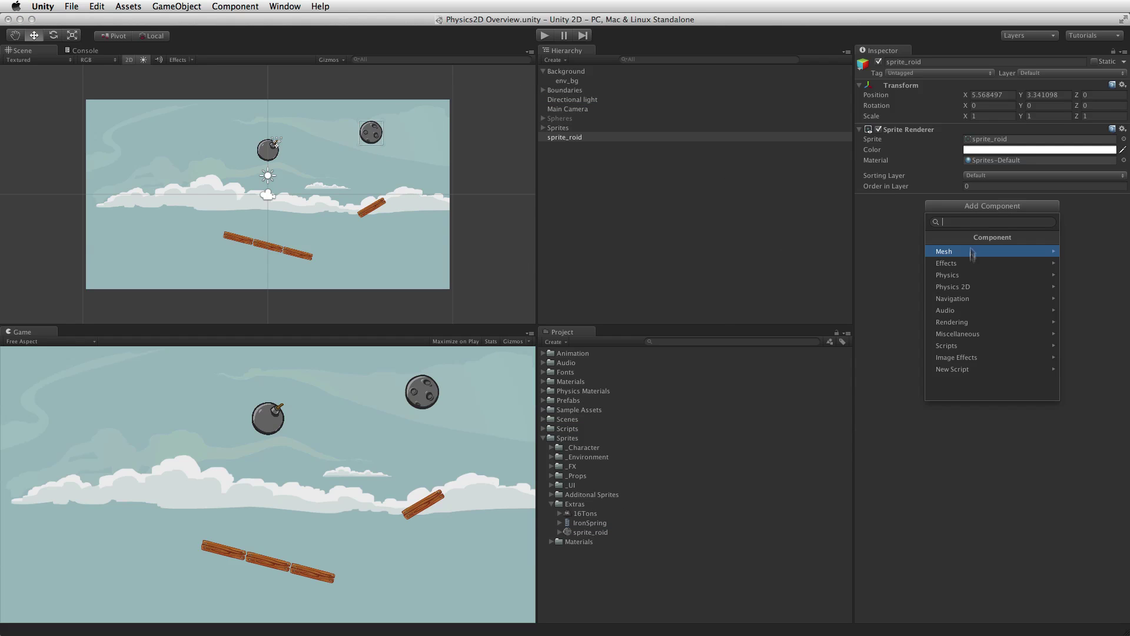
click(972, 288)
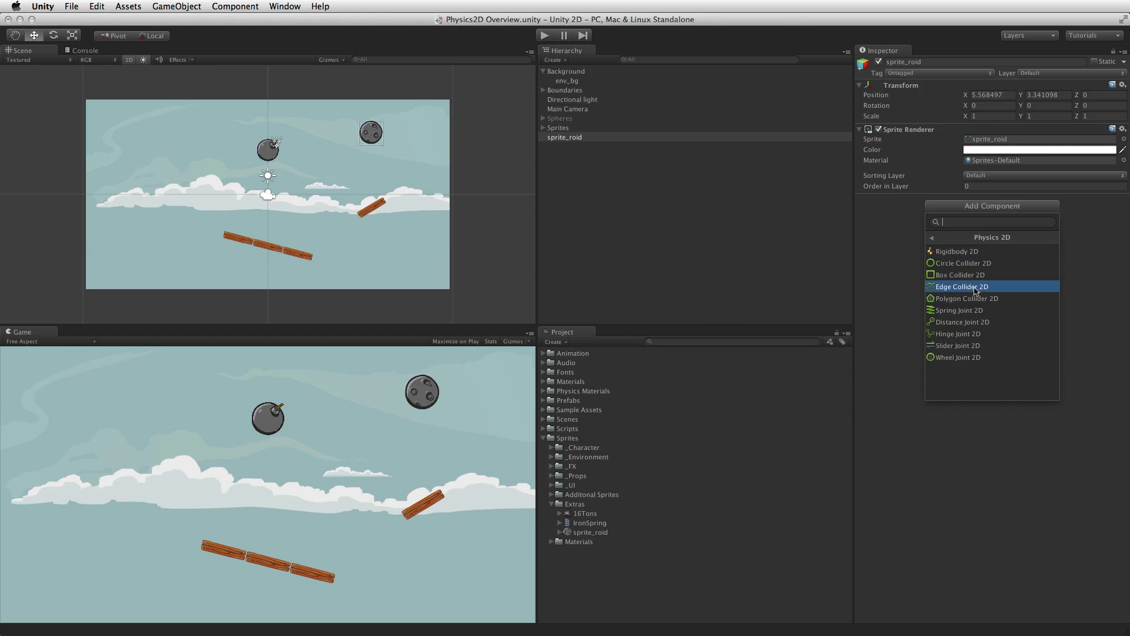
click(978, 252)
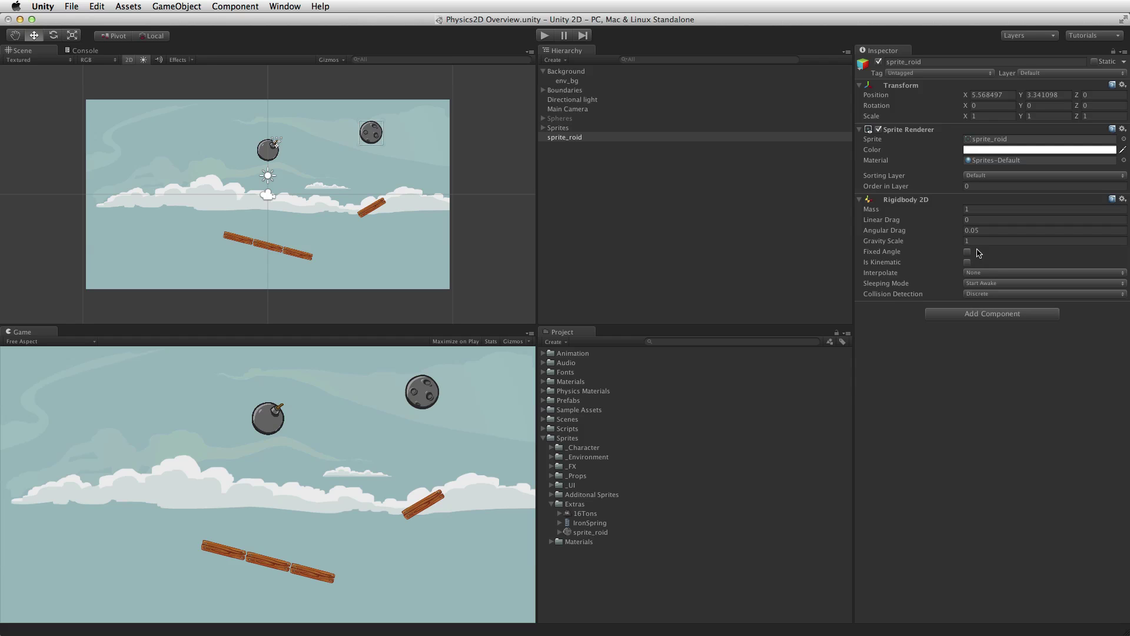
click(545, 36)
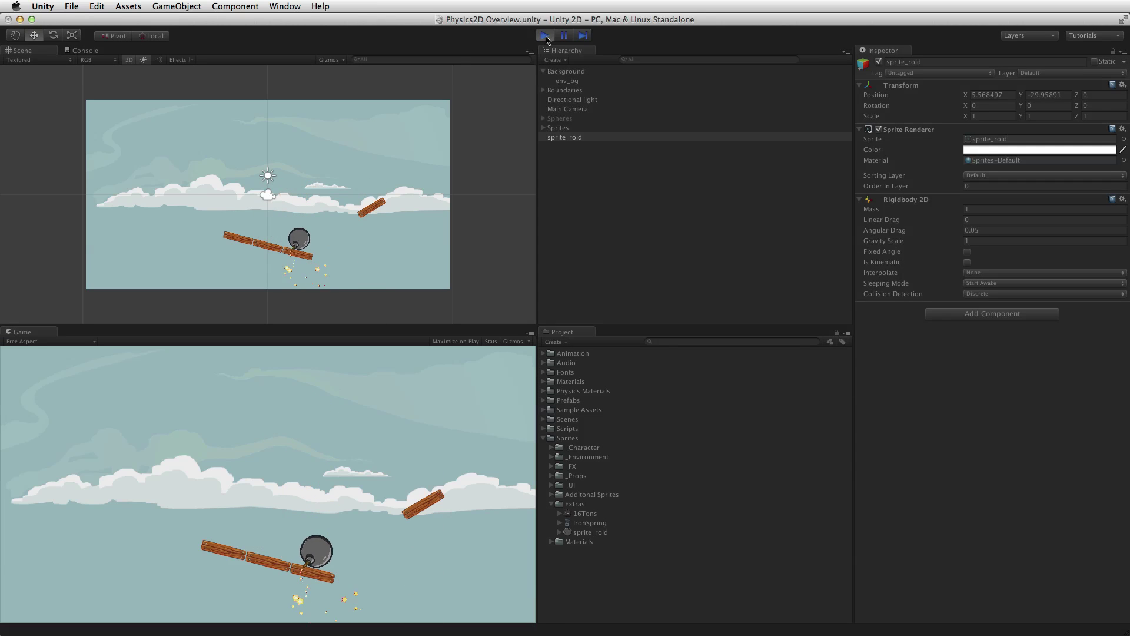
click(545, 36)
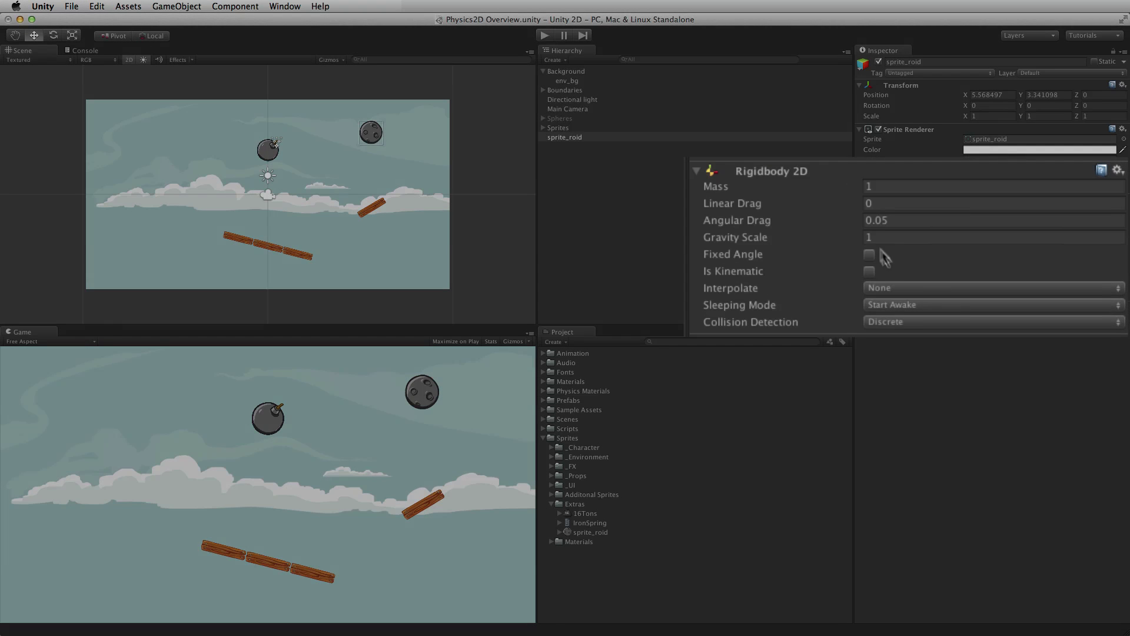
Step: Set the asteroid's Gravity Scale to 0, test-run it, then stop the game
click(934, 242)
text(0)
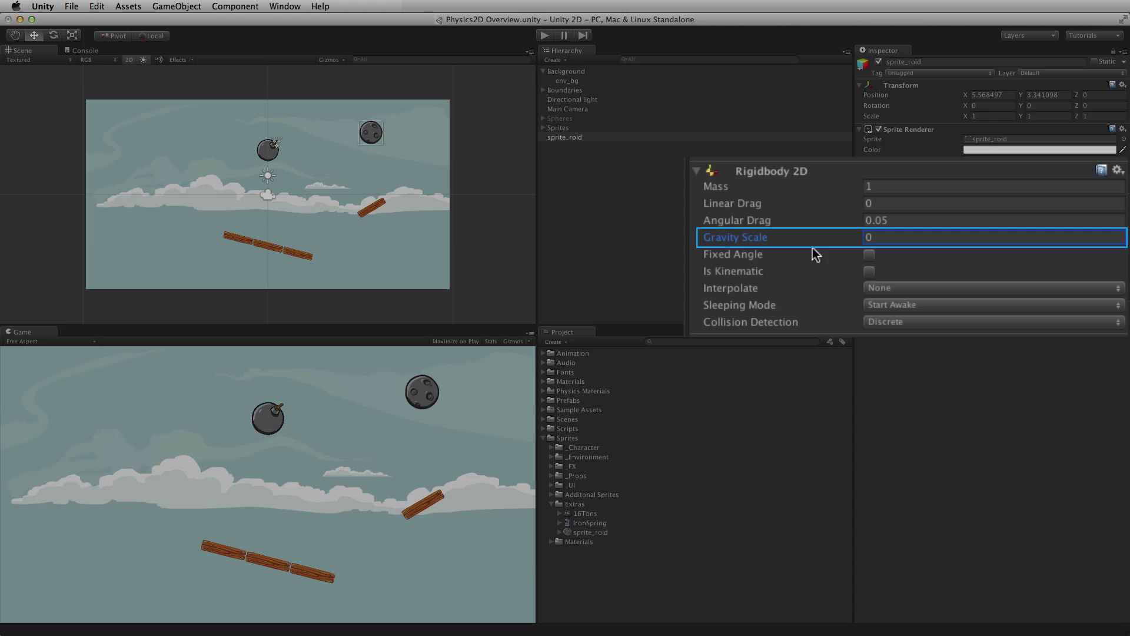
click(544, 36)
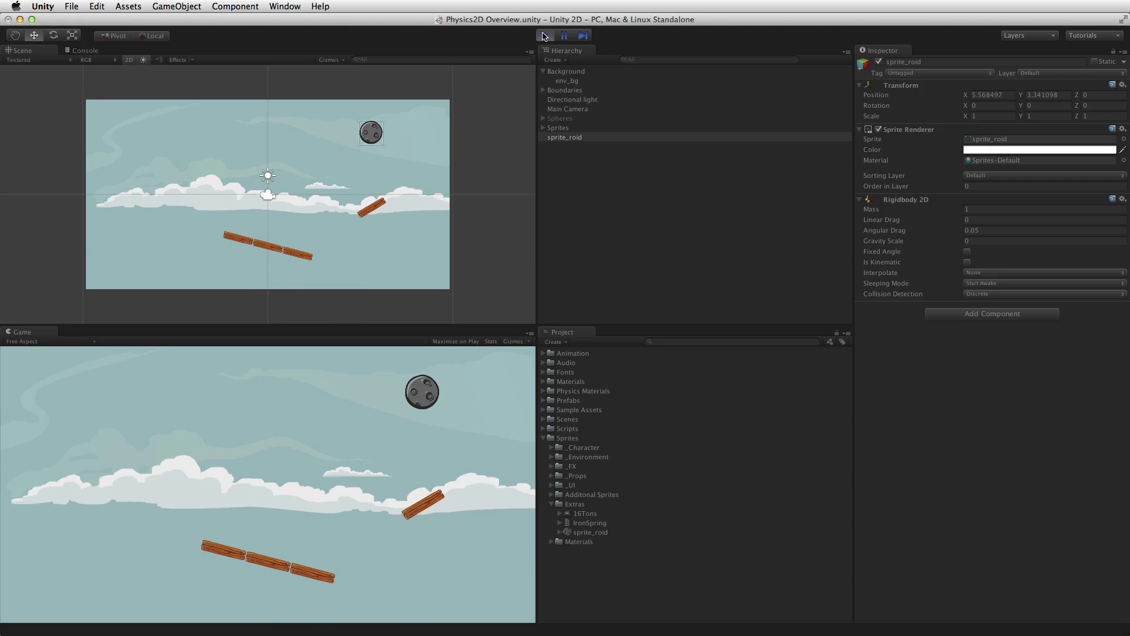
click(544, 37)
Step: Change the Gravity Scale to 0.1 and play again to watch the asteroid drift down
click(989, 240)
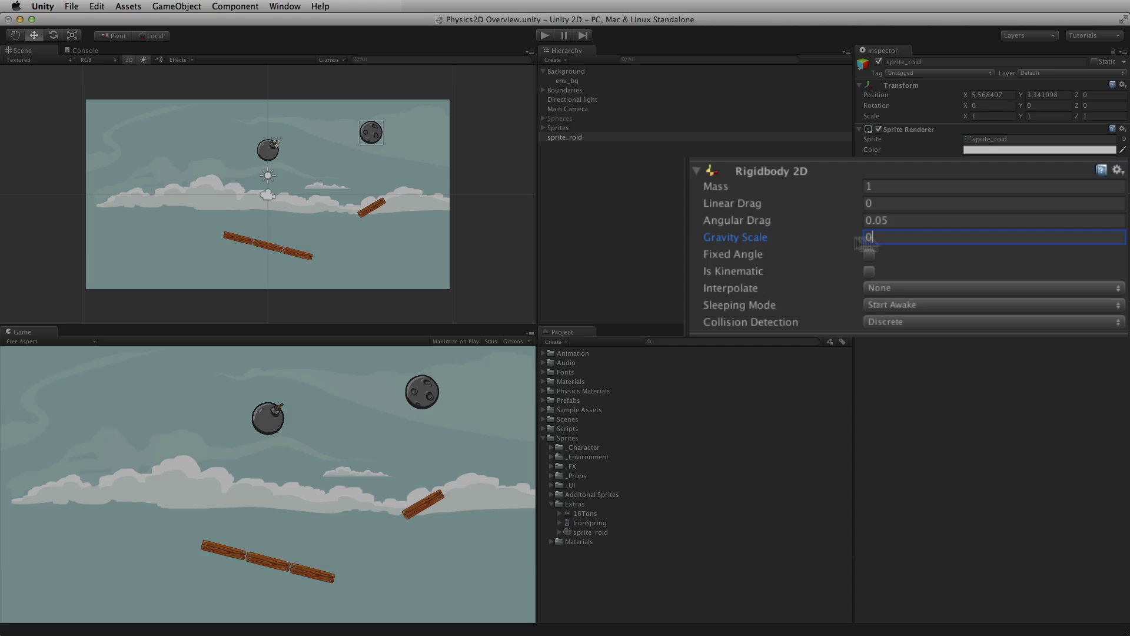
text(0.1)
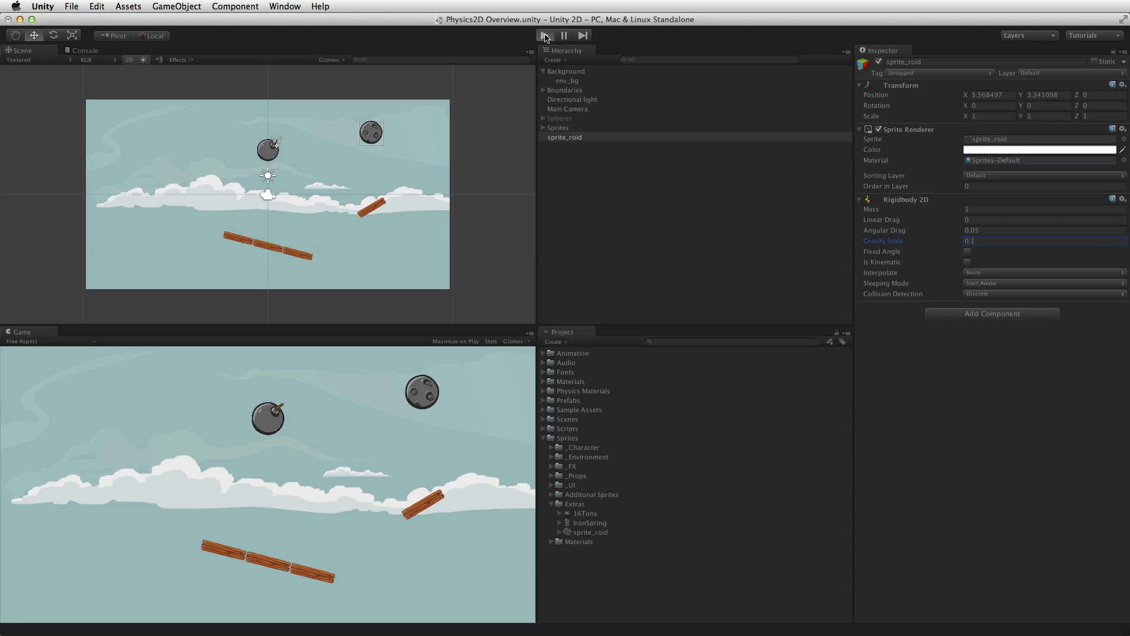
click(545, 36)
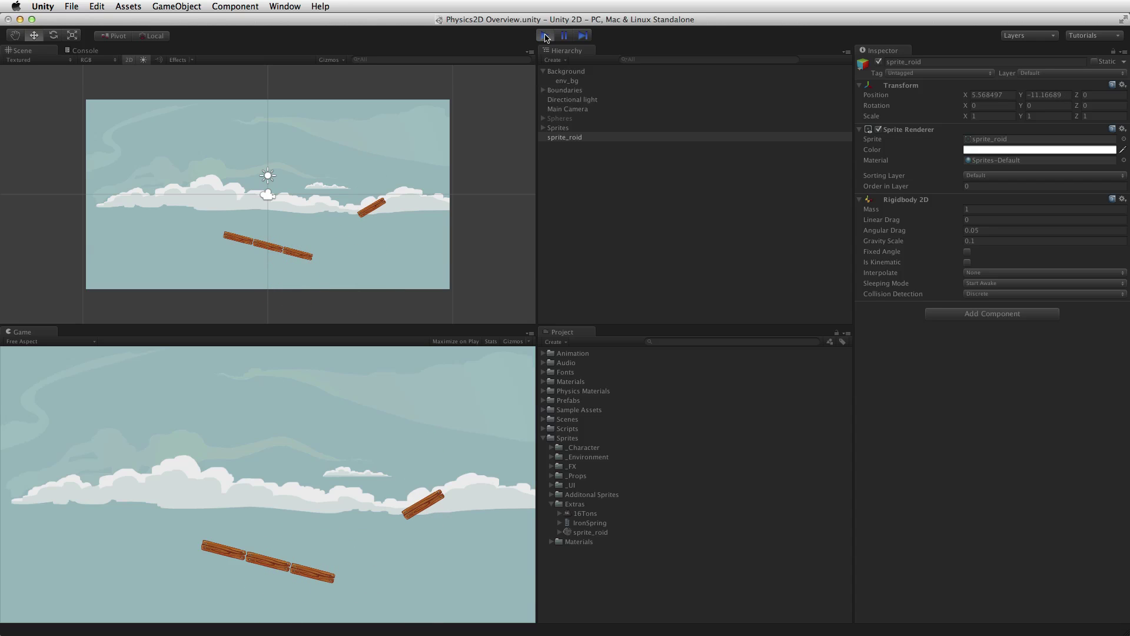
Step: Stop play, add a Circle Collider 2D to sprite_roid, frame it and disable its Sprite Renderer
click(545, 37)
click(977, 314)
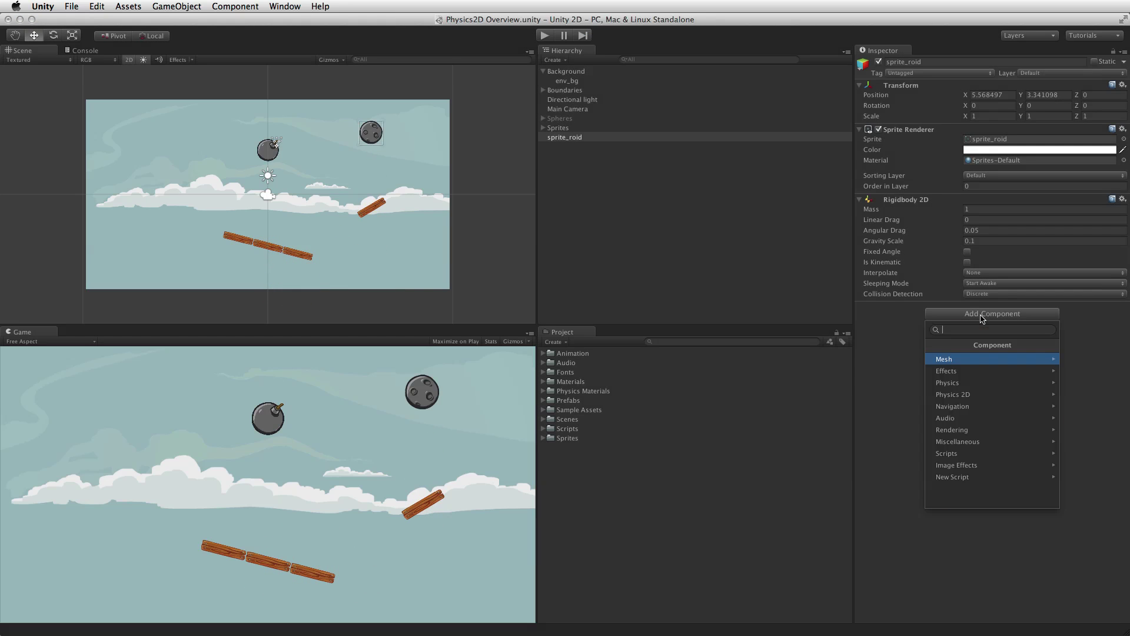
click(994, 394)
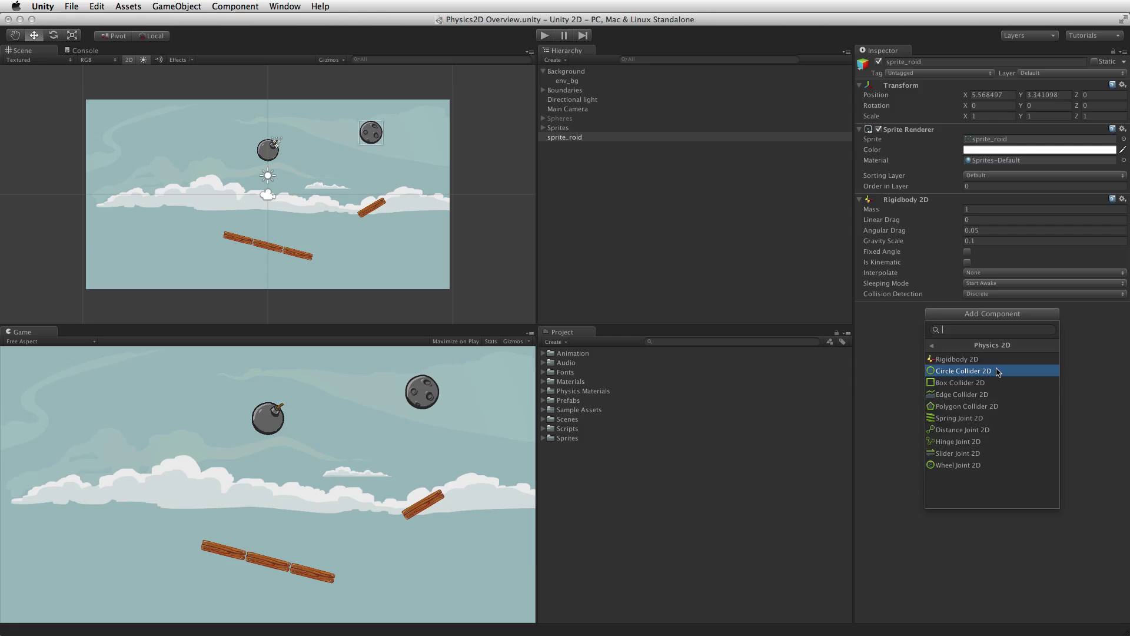
click(997, 370)
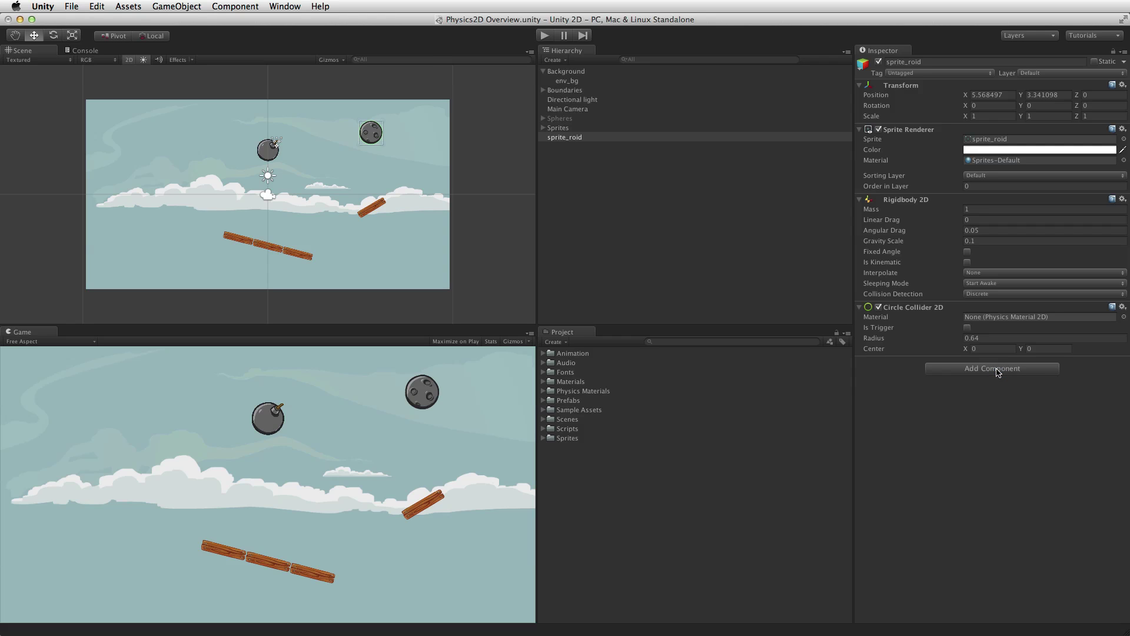
double_click(564, 137)
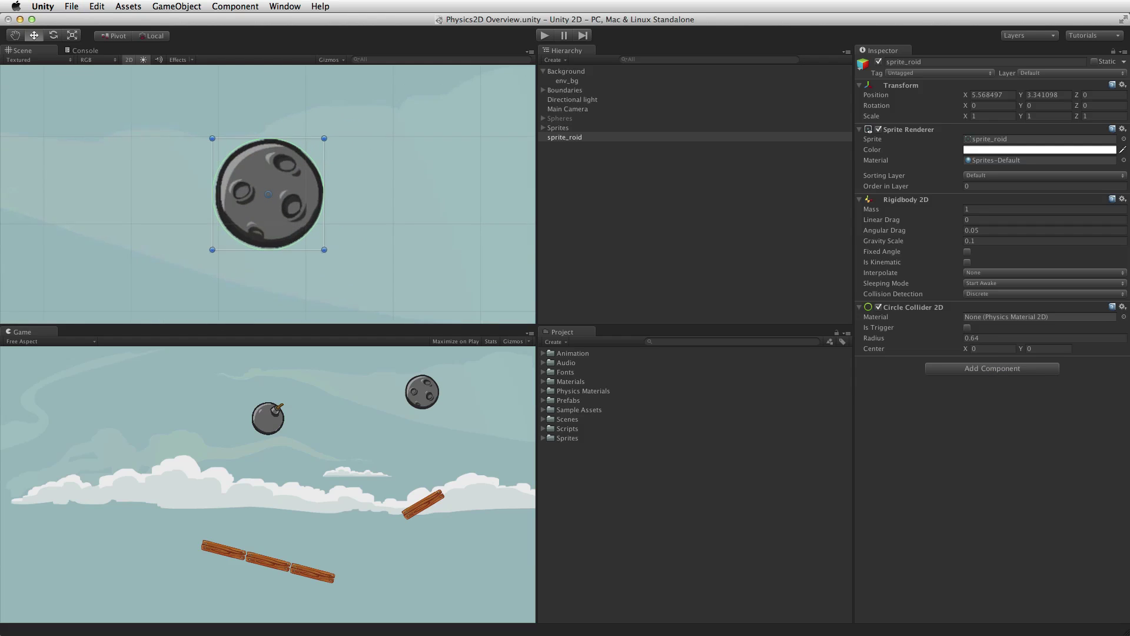
click(878, 129)
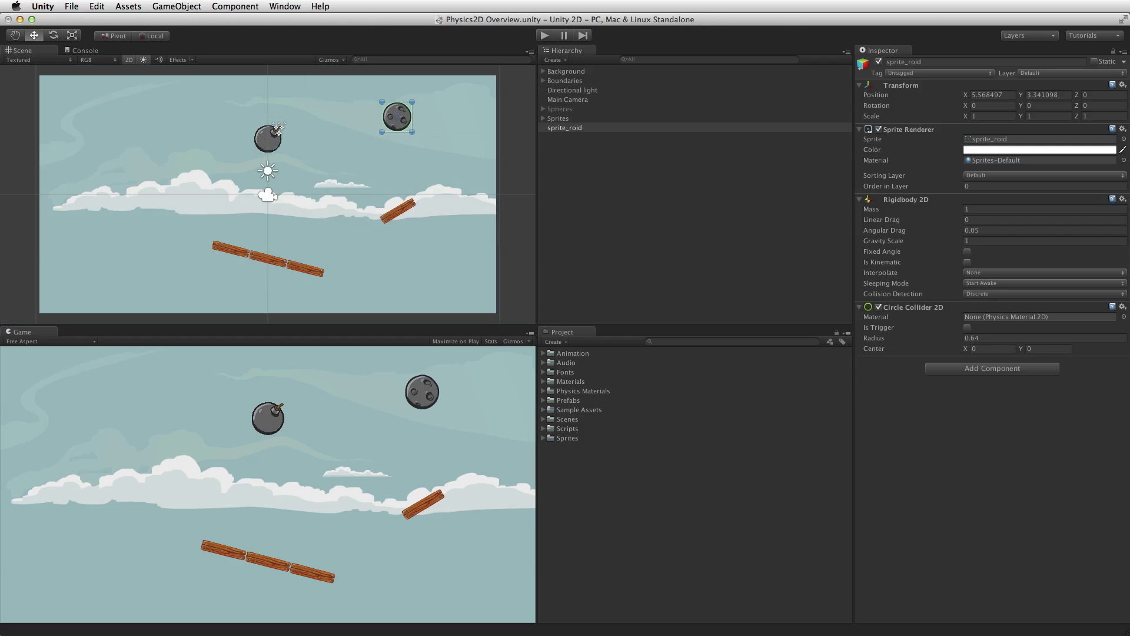
Step: Enter Play mode on the joints demo with the chained 16-ton weights and wooden platforms
key(super+p)
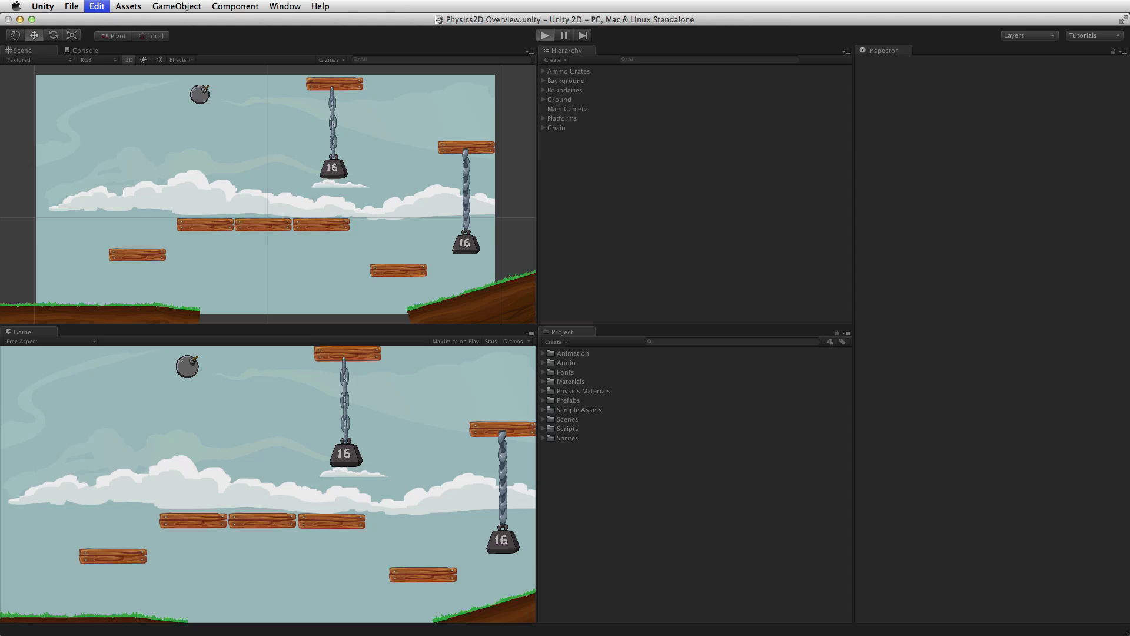
Step: Play the joints demo while the bomb scatters the planks, then stop and reset it
key(super+p)
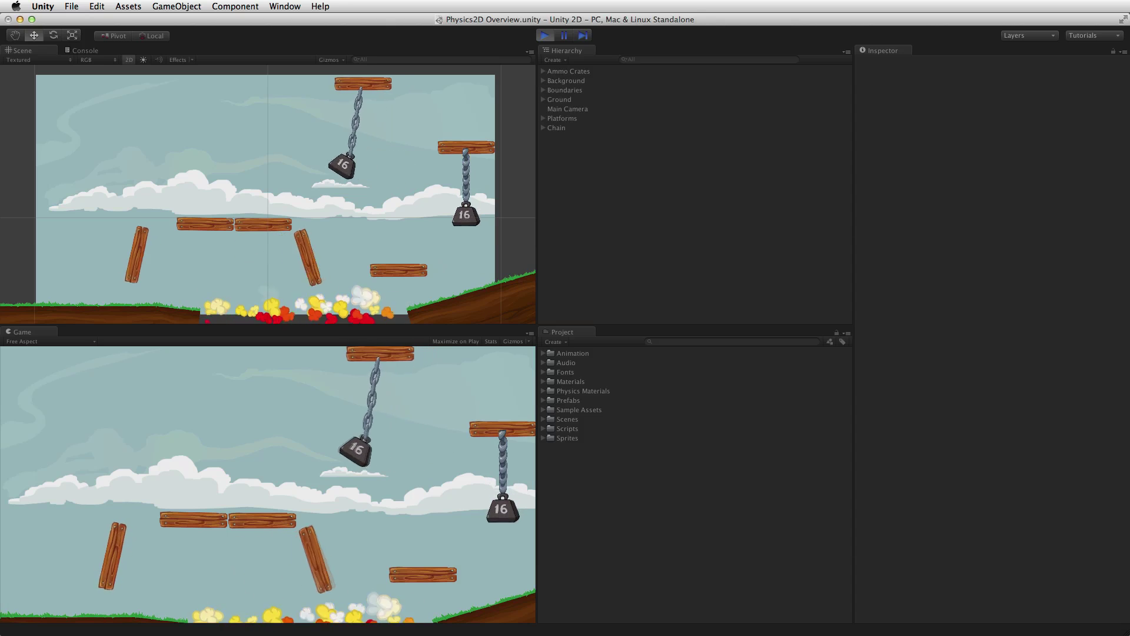
key(super+p)
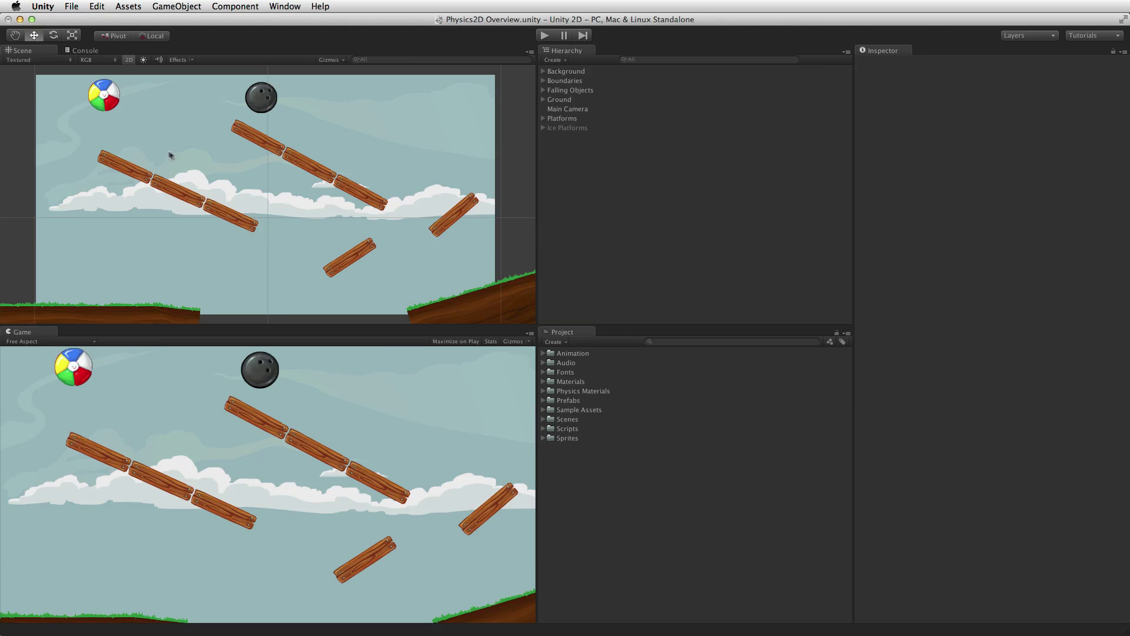
Step: Inspect the Beach Ball collider's Bouncy material, showing Friction 1 and Bounciness 0.85
click(109, 95)
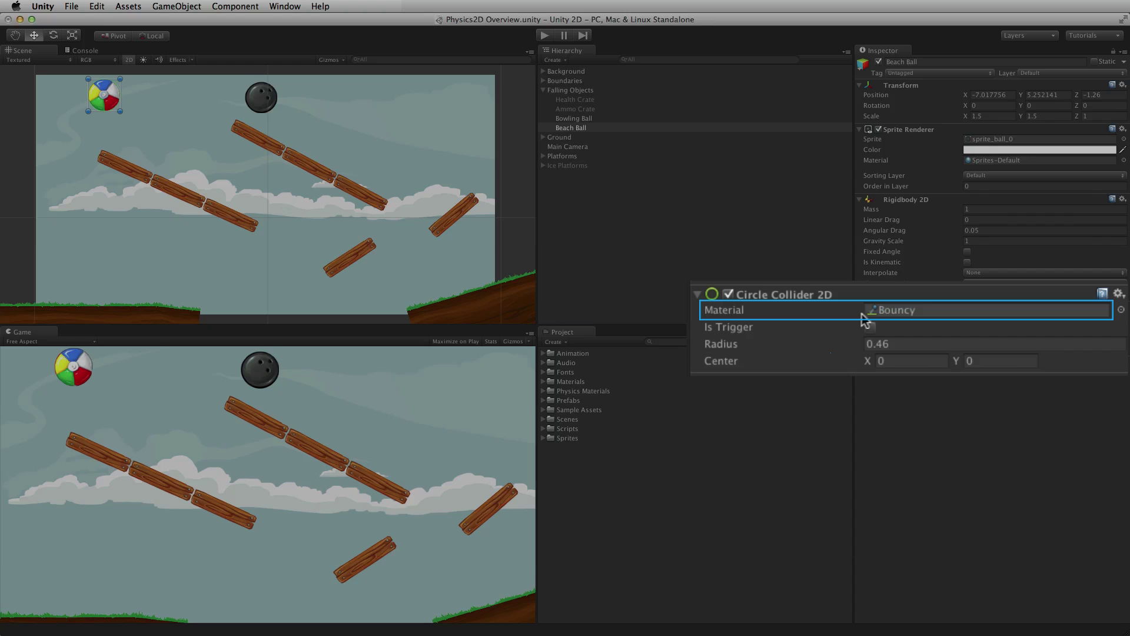
click(899, 315)
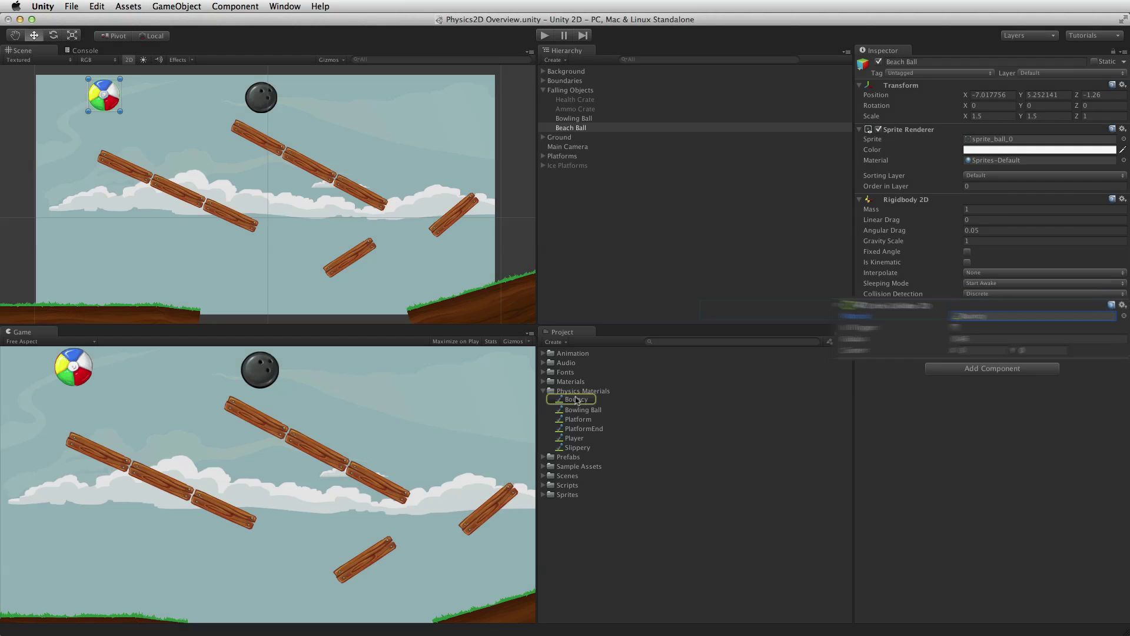
click(575, 401)
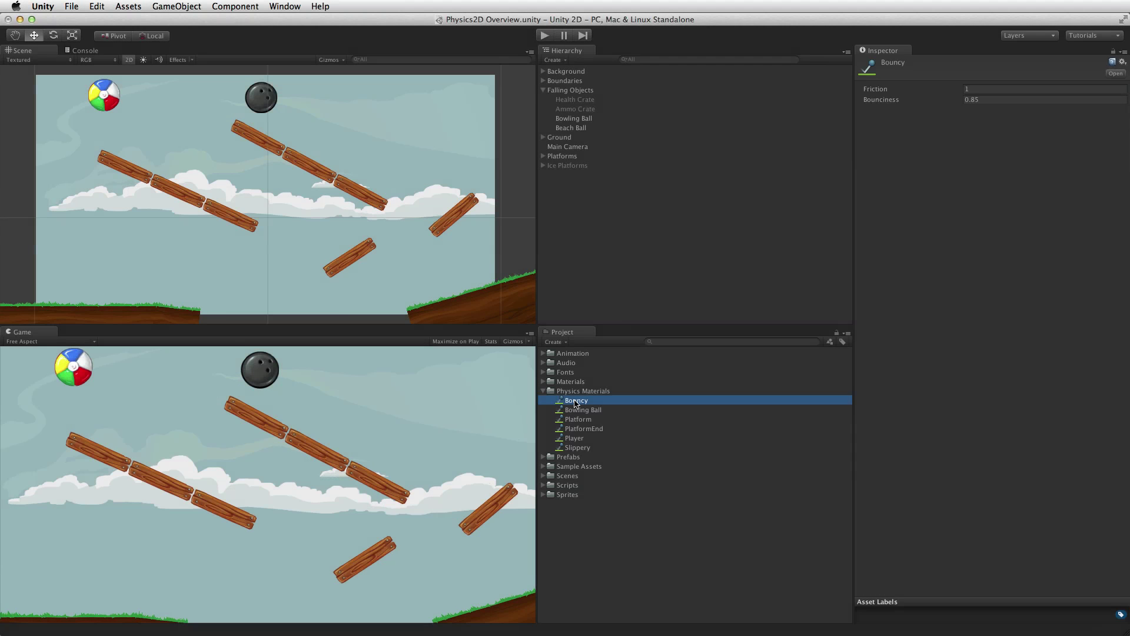
Step: Play the scene to watch the health and ammo crates slide on the ice platforms, then stop it
key(super+p)
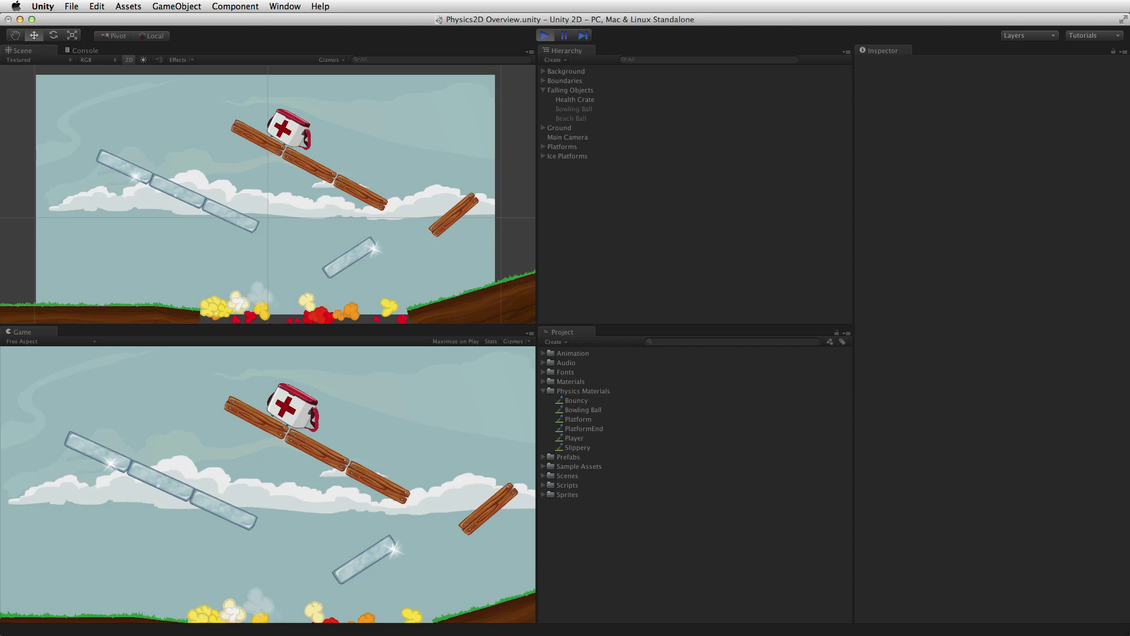
key(super+p)
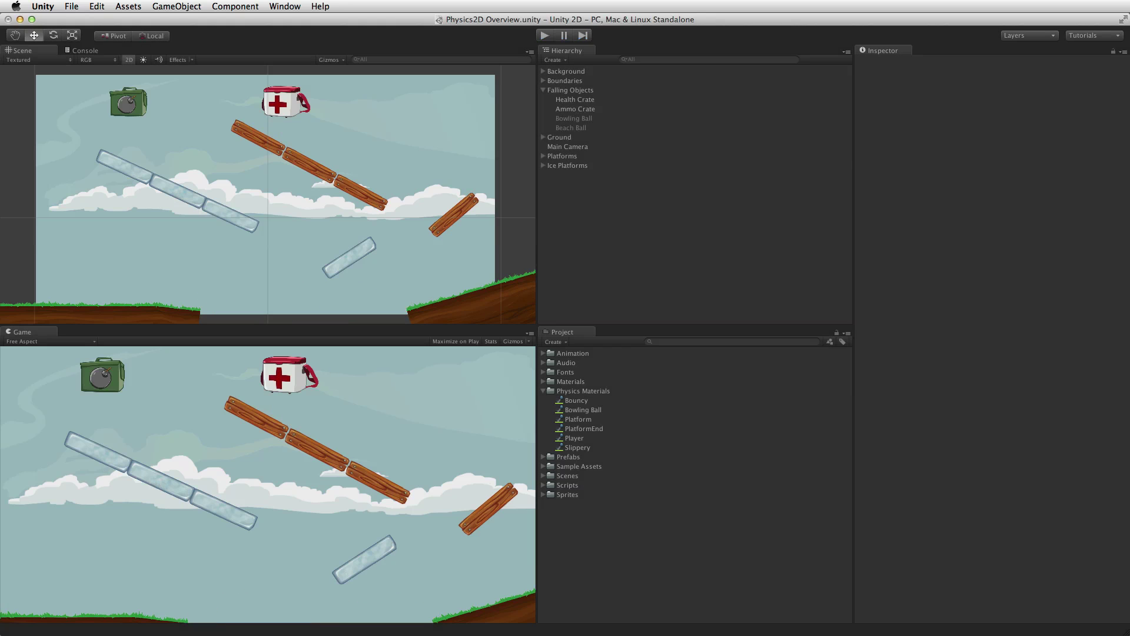